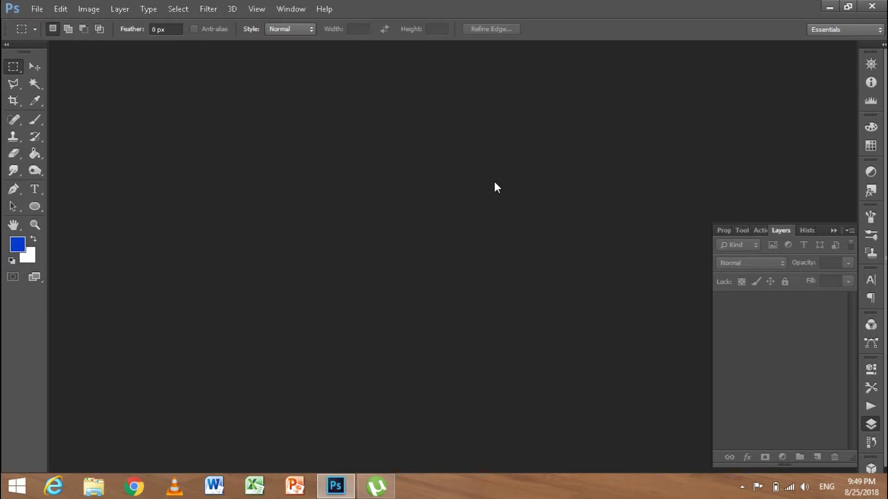
- Open the cutout image my png 3.png
key("ctrl+o")
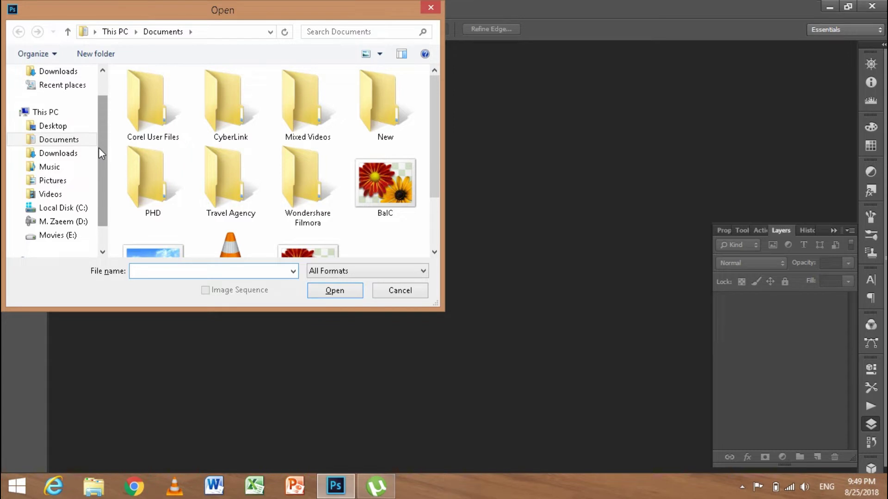
left_click(308, 249)
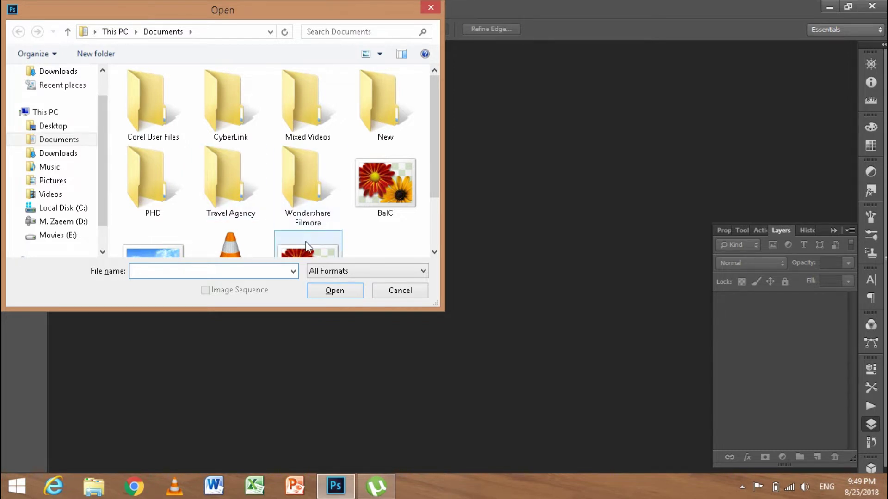
left_click(329, 291)
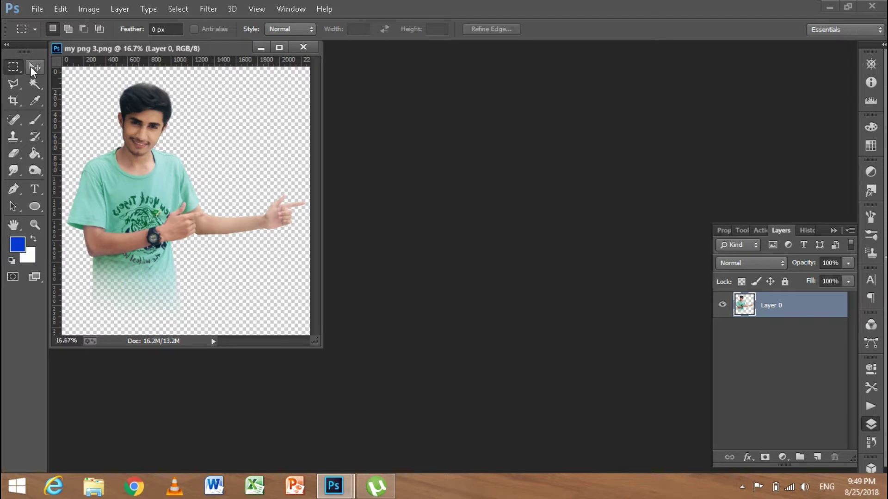
- Reposition the man on Layer 0, ending slightly up and left near the canvas centre
left_click(29, 65)
mouse_move(146, 173)
left_mouse_down()
mouse_move(176, 178)
mouse_move(178, 198)
mouse_move(174, 187)
left_mouse_up()
left_click(222, 87)
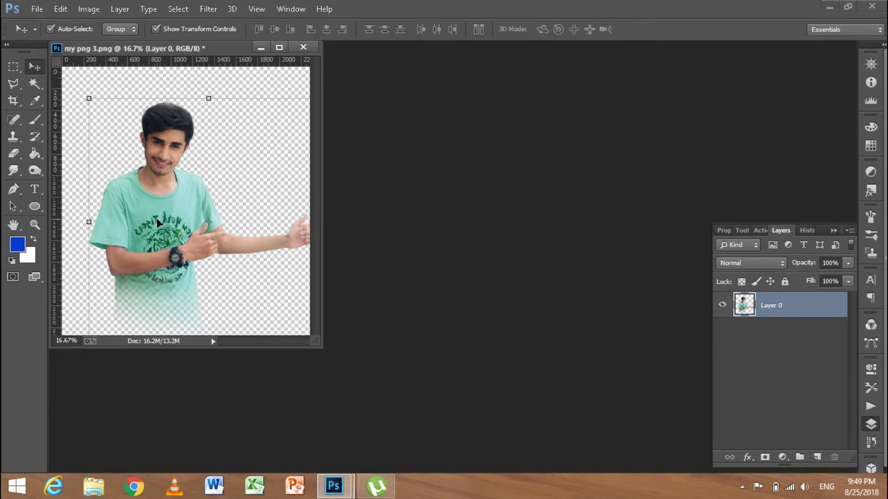
left_click_drag(156, 218, 129, 196)
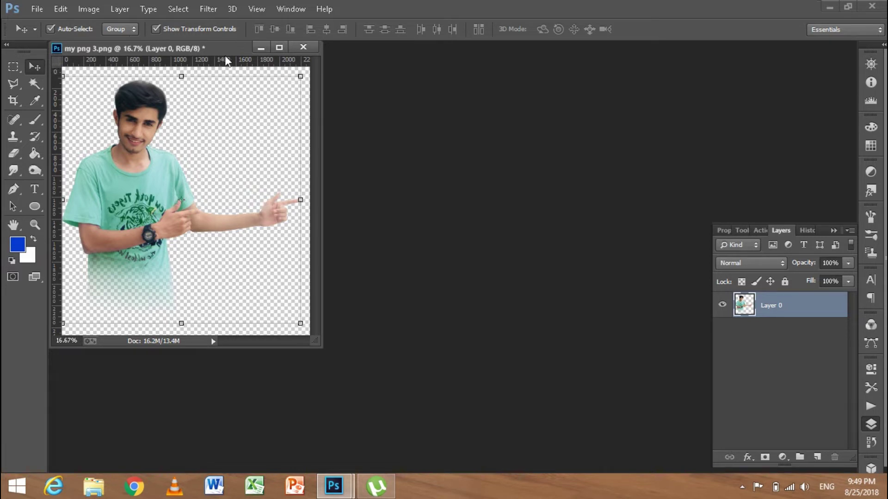
- Open the night highway photo from the Downloads folder
double_click(428, 129)
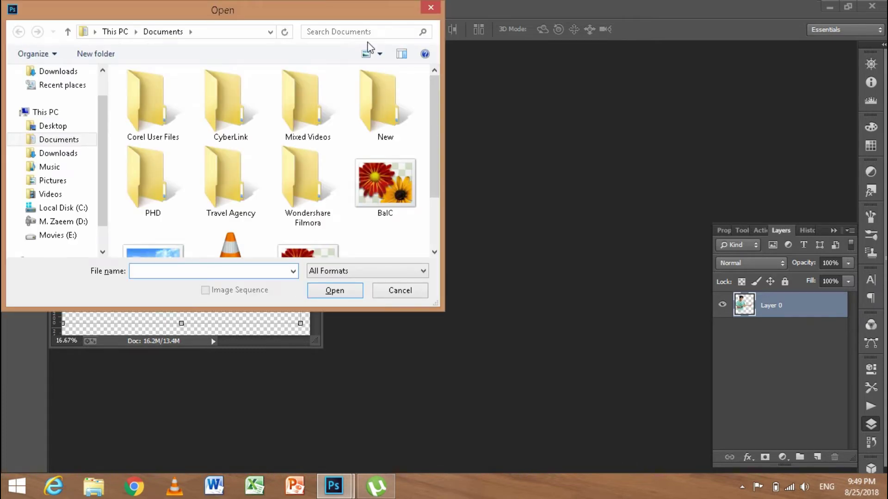
left_click(72, 158)
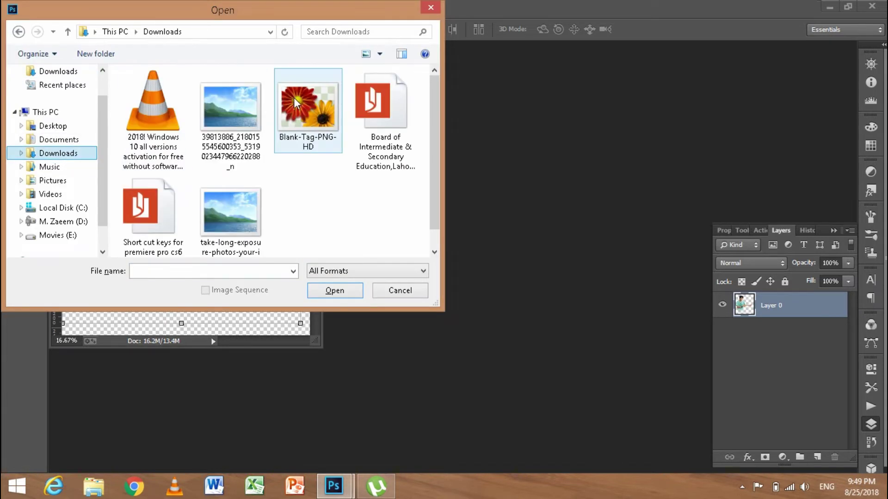
left_click(213, 210)
left_click(313, 289)
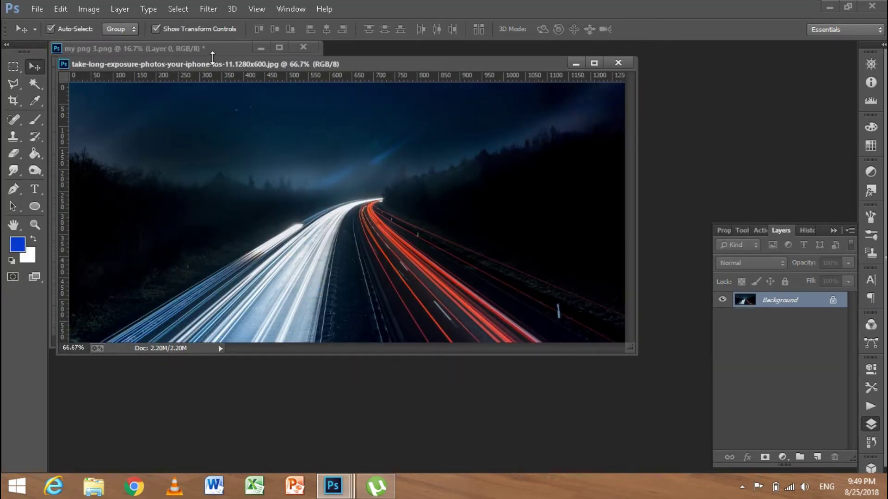
- Copy the man's layer into the highway photo and close the cutout without saving
left_click_drag(211, 59, 348, 62)
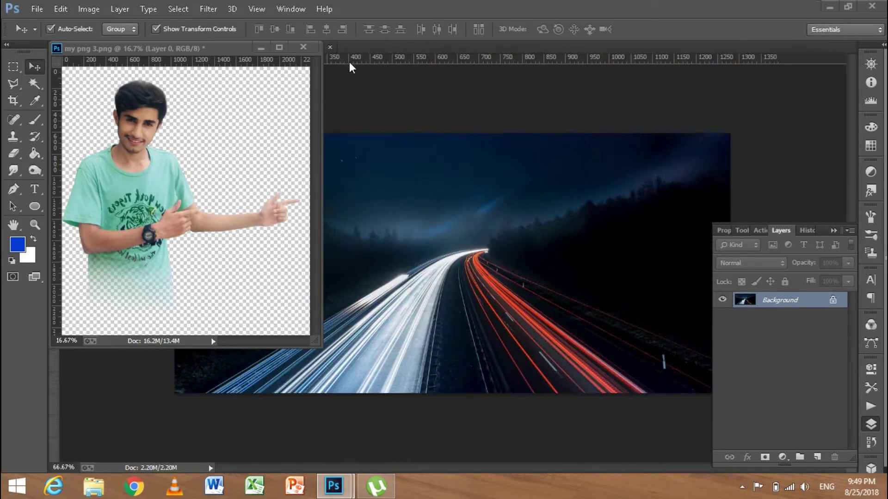
left_click(173, 46)
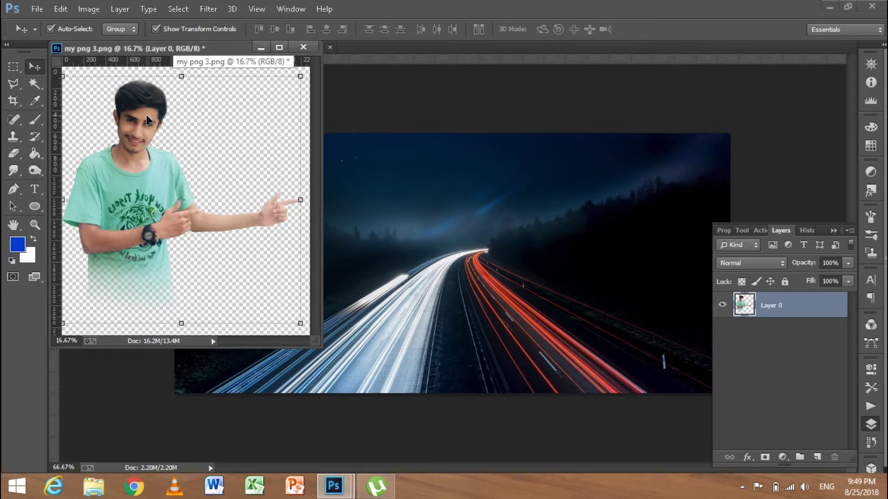
left_click_drag(146, 115, 331, 223)
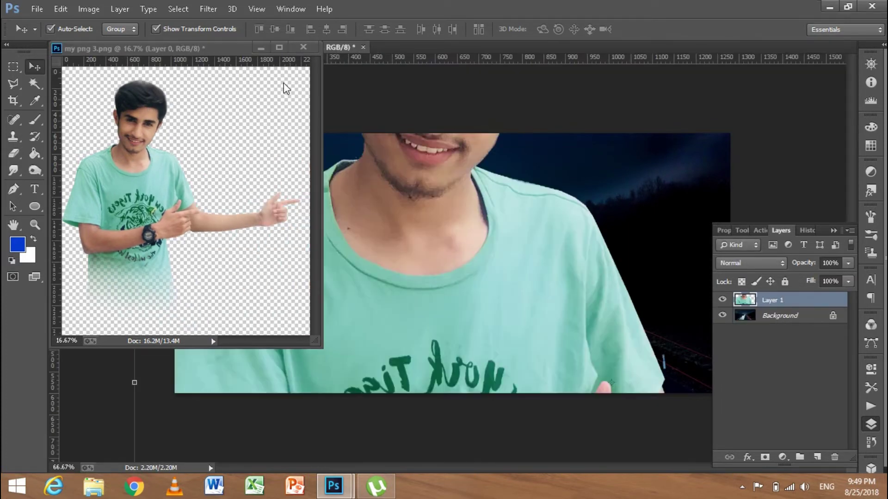
left_click(303, 48)
left_click(443, 192)
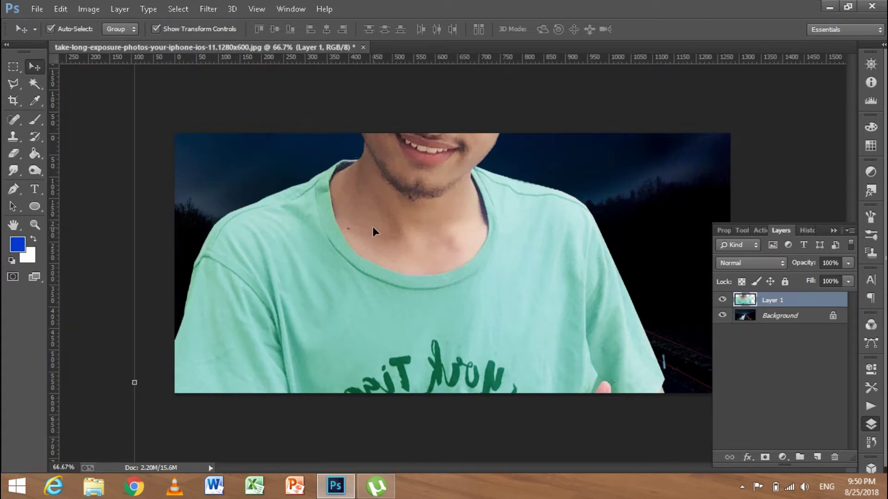
- Scale the man down and place him on the highway photo's left side
key("ctrl+0")
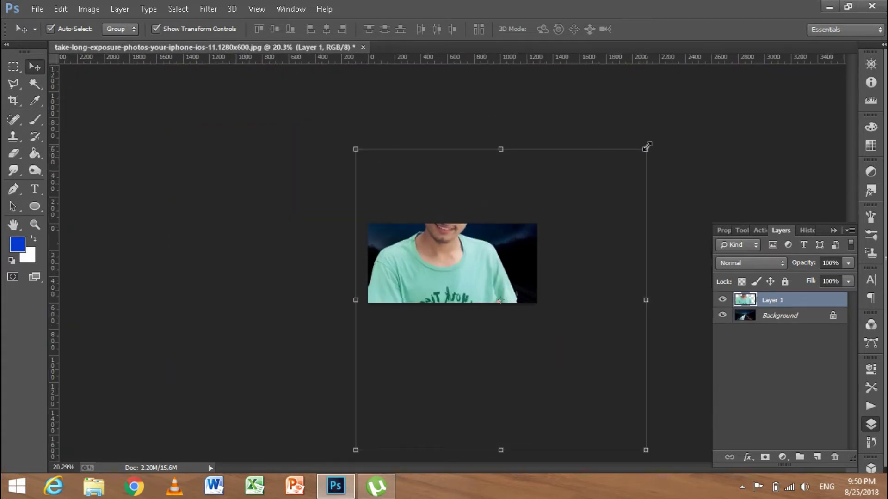
left_click_drag(646, 148, 442, 345)
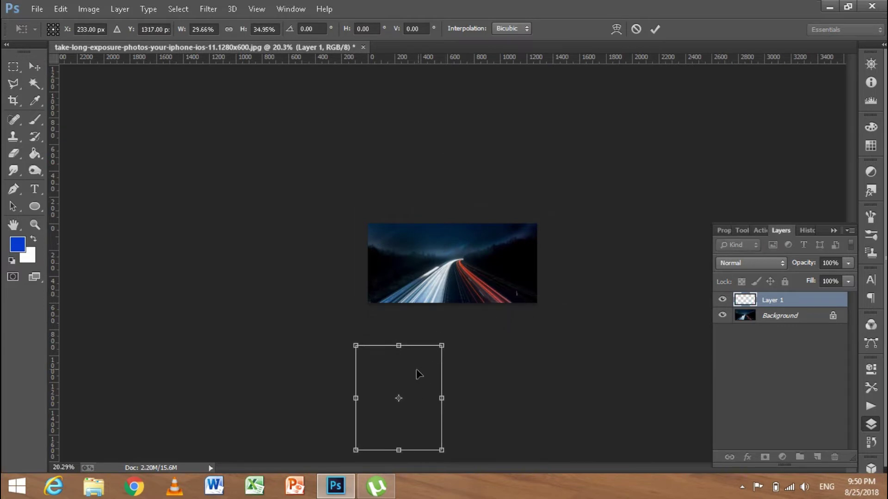
left_click_drag(419, 373, 431, 259)
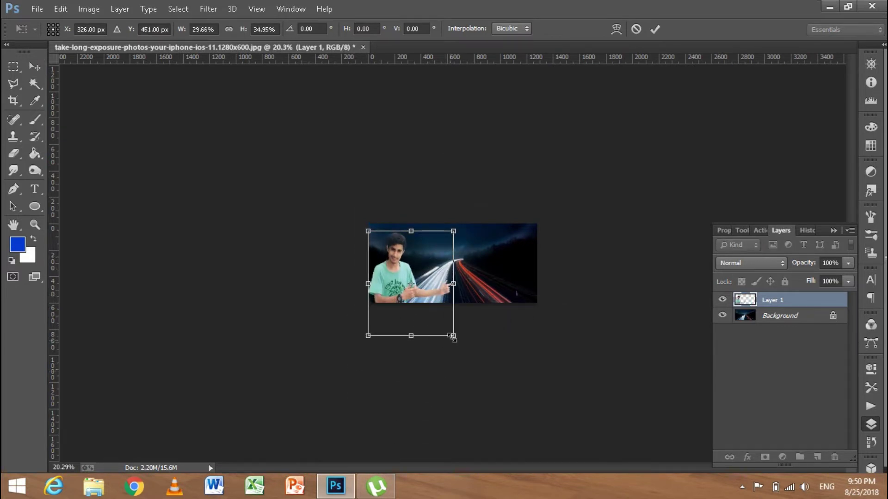
left_click_drag(452, 337, 433, 302)
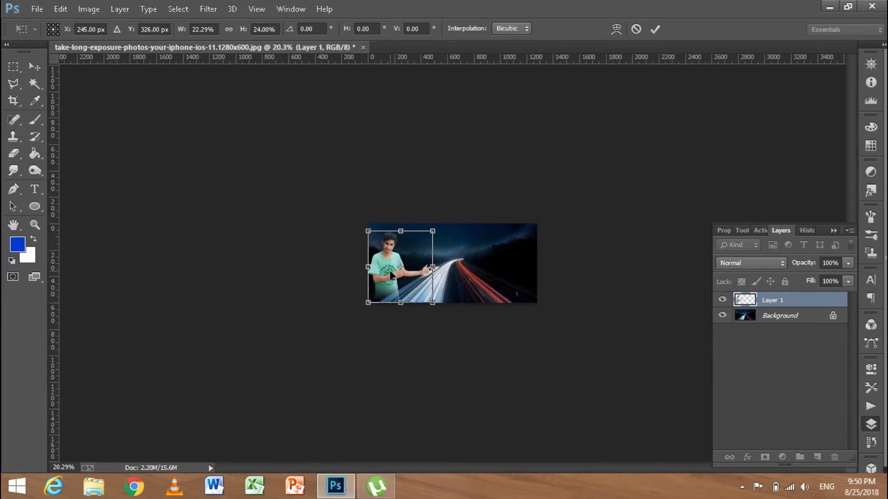
left_click_drag(391, 276, 390, 283)
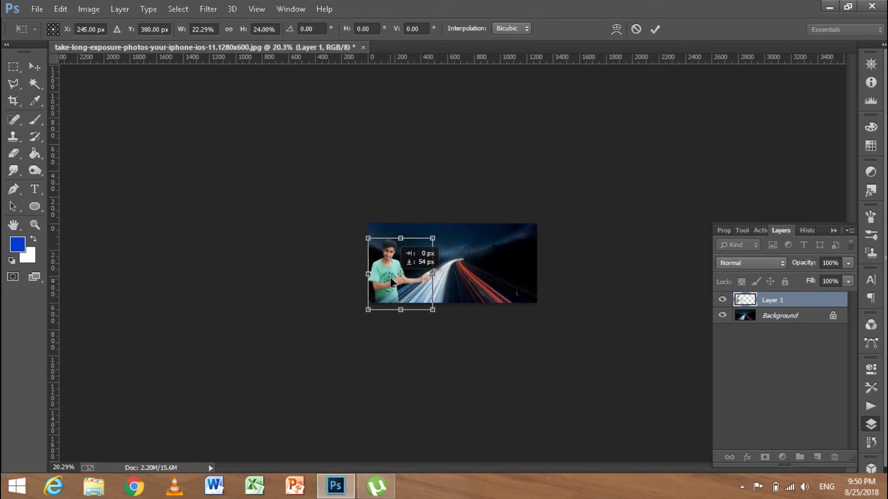
left_click(656, 30)
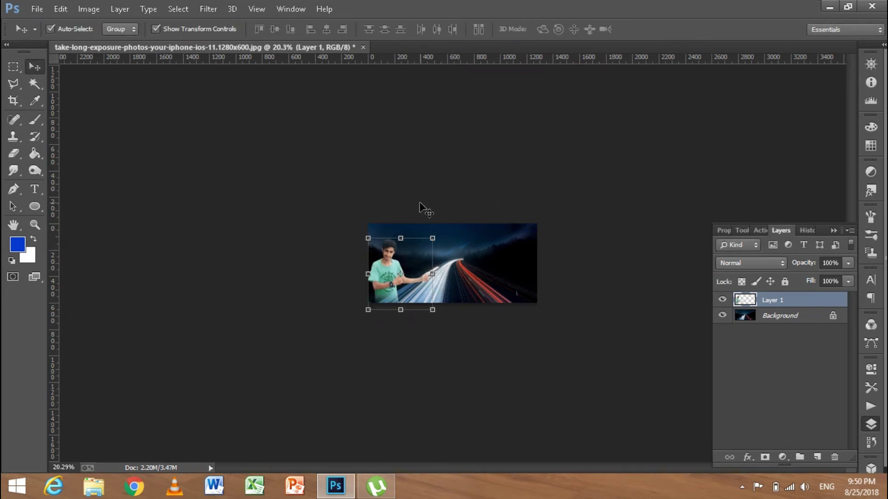
key("ctrl+0")
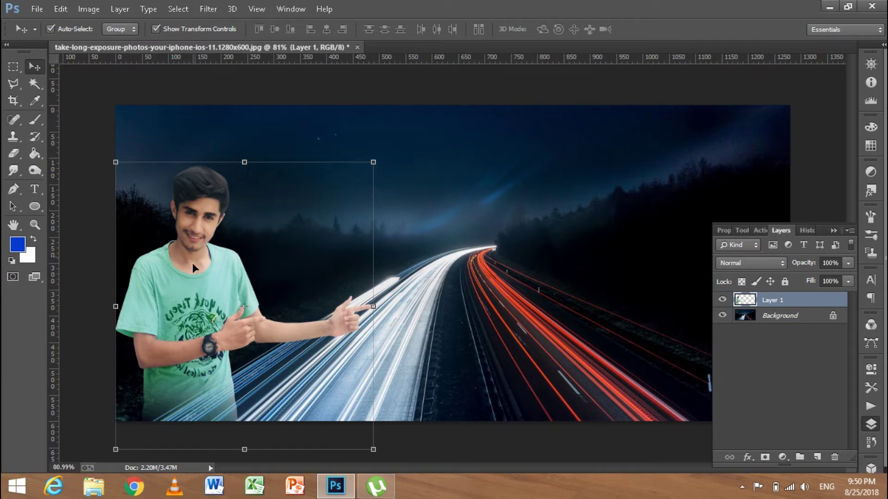
mouse_move(192, 292)
left_mouse_down()
mouse_move(212, 285)
mouse_move(187, 301)
left_mouse_up()
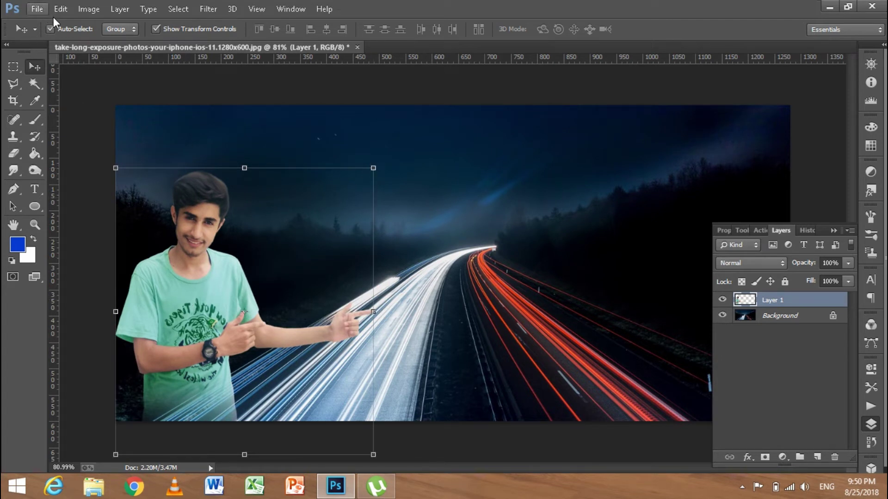
left_click(50, 29)
left_click(156, 29)
left_click_drag(219, 220, 242, 211)
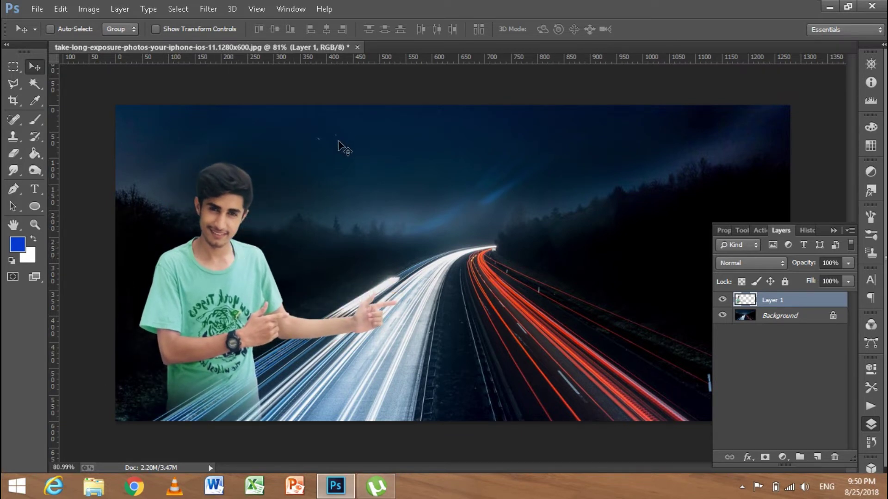
right_click(234, 266)
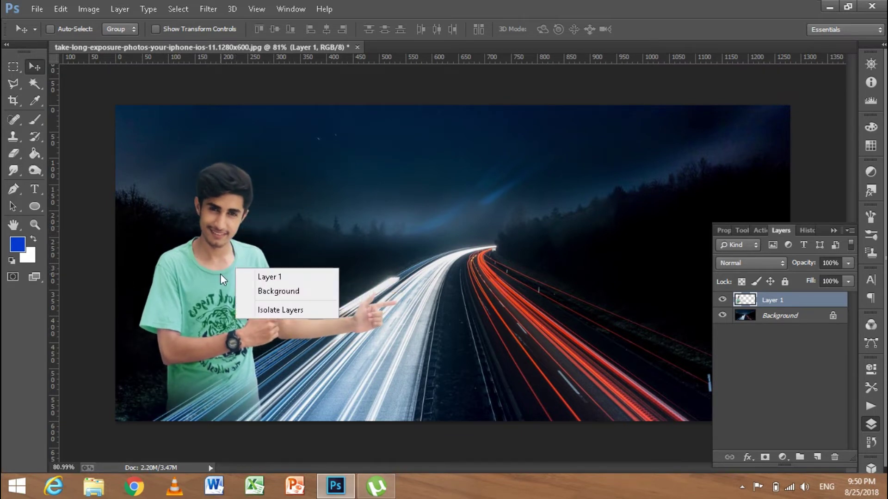
left_click(220, 273)
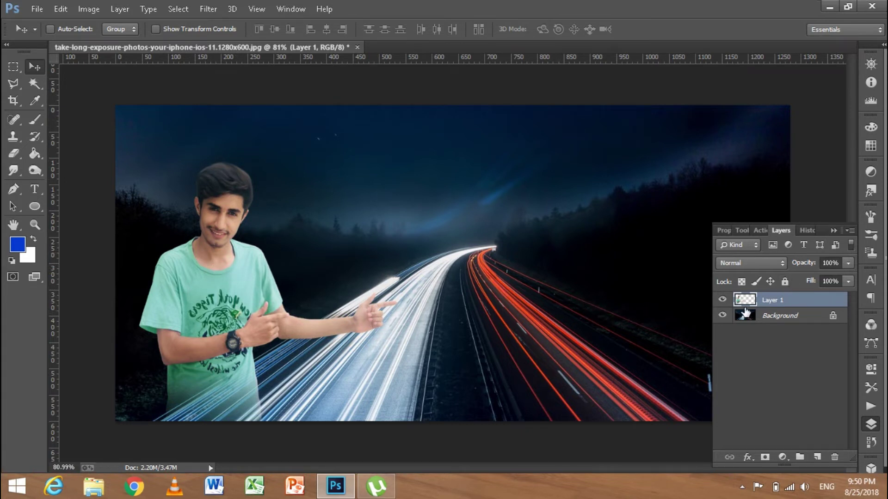
- Shift the man on Layer 1 a little further left, with transform controls shown
double_click(804, 299)
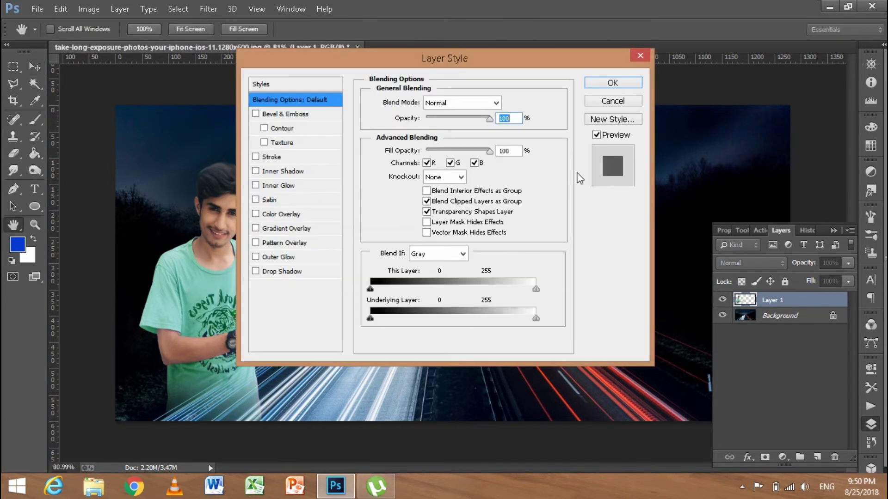
left_click(605, 99)
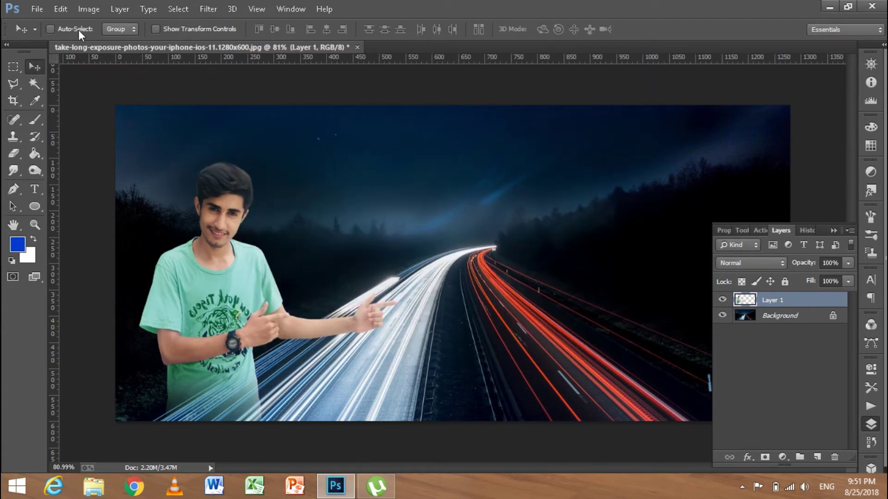
left_click(178, 30)
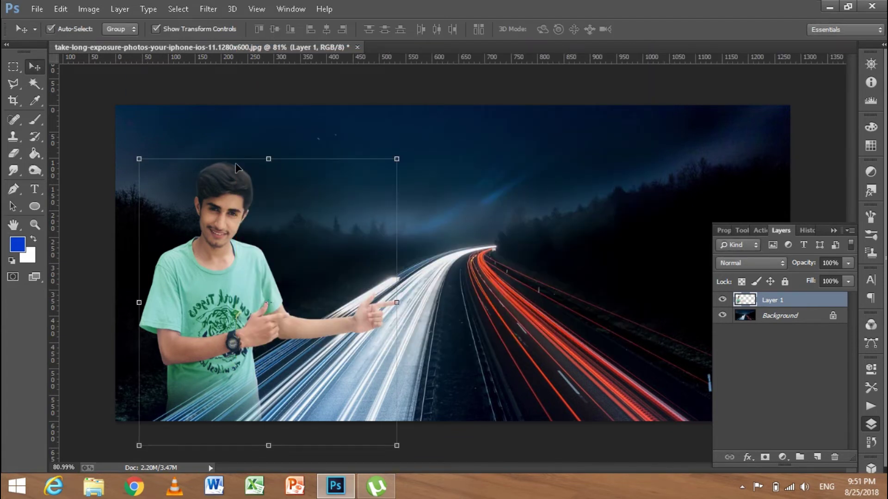
left_click_drag(251, 259, 238, 264)
left_click(575, 289)
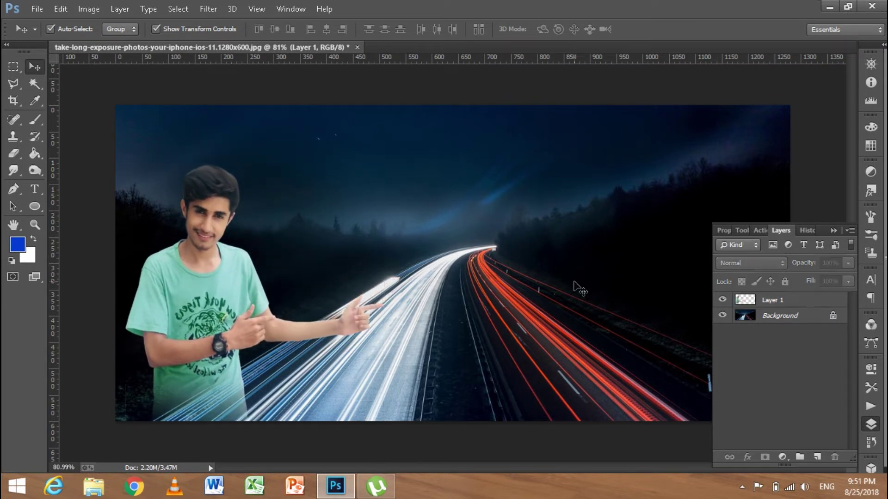
- Crop to a near-square around the man by trimming the right, top and bottom, then select Layer 1
left_click(14, 102)
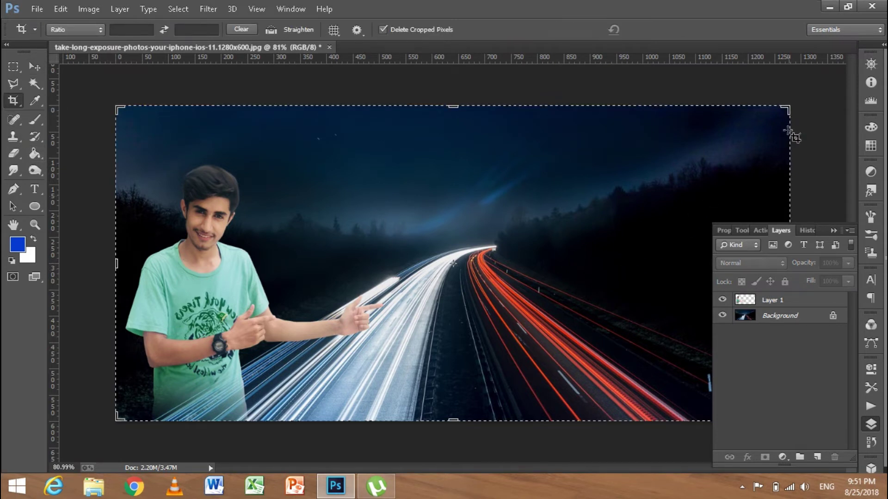
mouse_move(789, 135)
left_mouse_down()
mouse_move(573, 137)
mouse_move(601, 134)
left_mouse_up()
left_click_drag(453, 98, 454, 119)
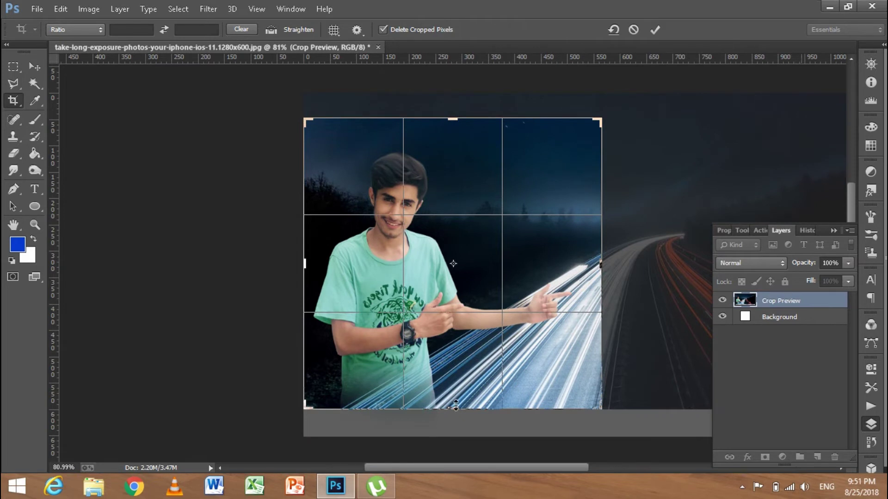
left_click_drag(453, 408, 463, 393)
key("Return")
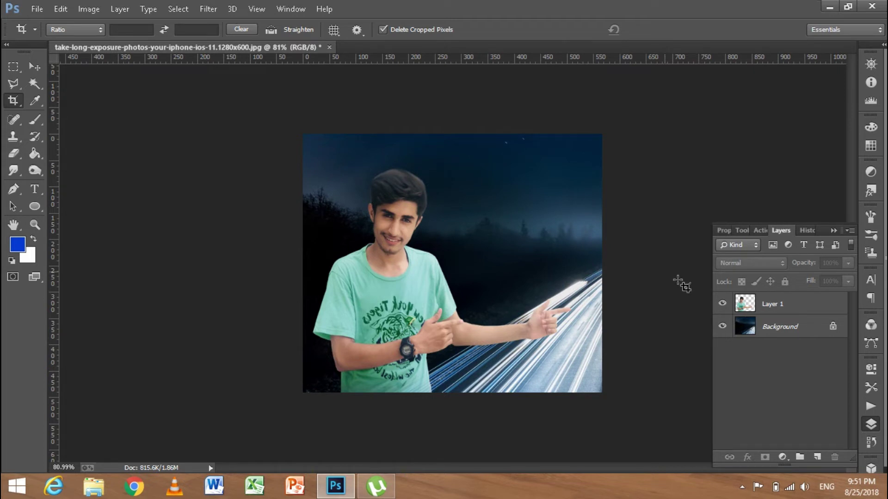
left_click(740, 304)
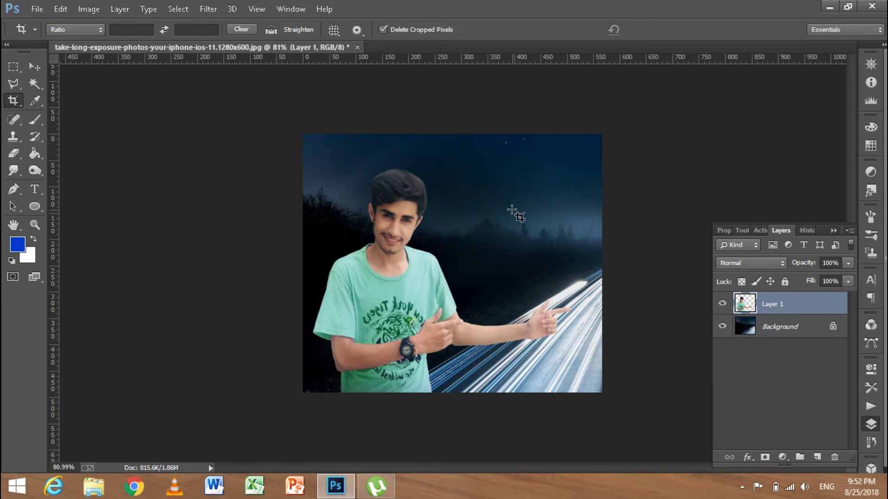
- Dodge the man's face, neck, forearm and hand at 100% exposure
left_click(35, 67)
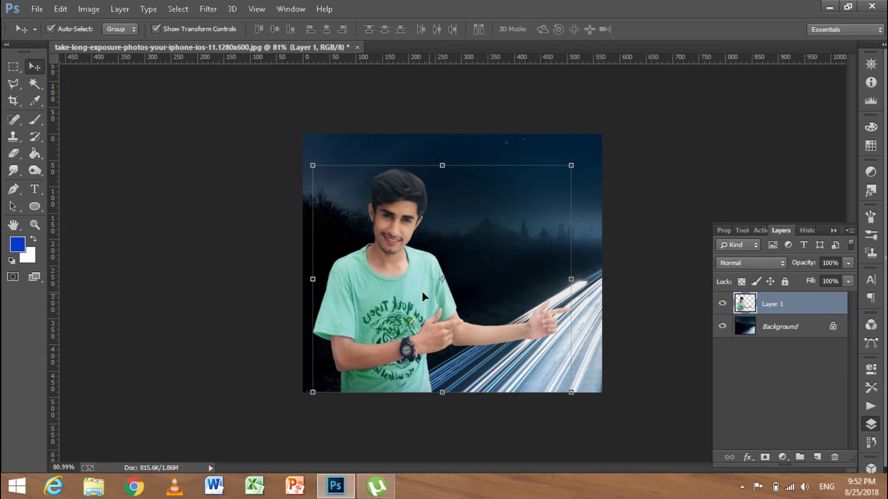
left_click(29, 168)
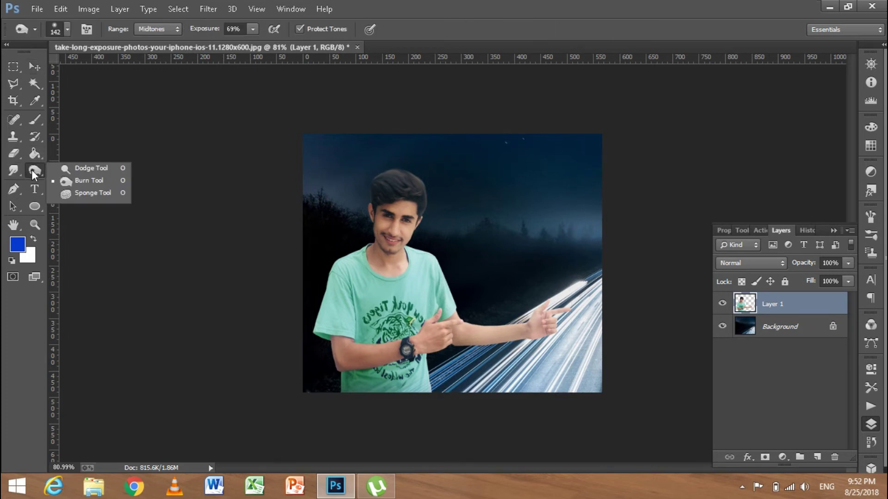
left_click(64, 168)
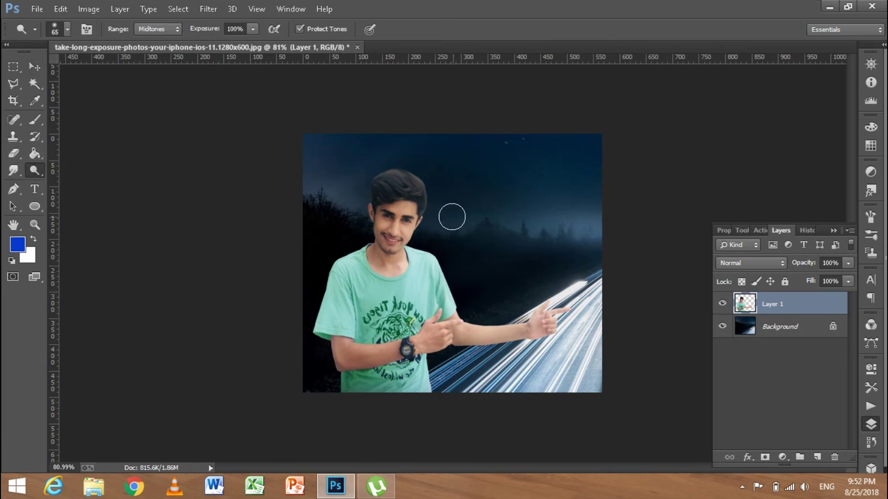
mouse_move(388, 223)
left_mouse_down()
mouse_move(386, 270)
mouse_move(403, 261)
left_mouse_up()
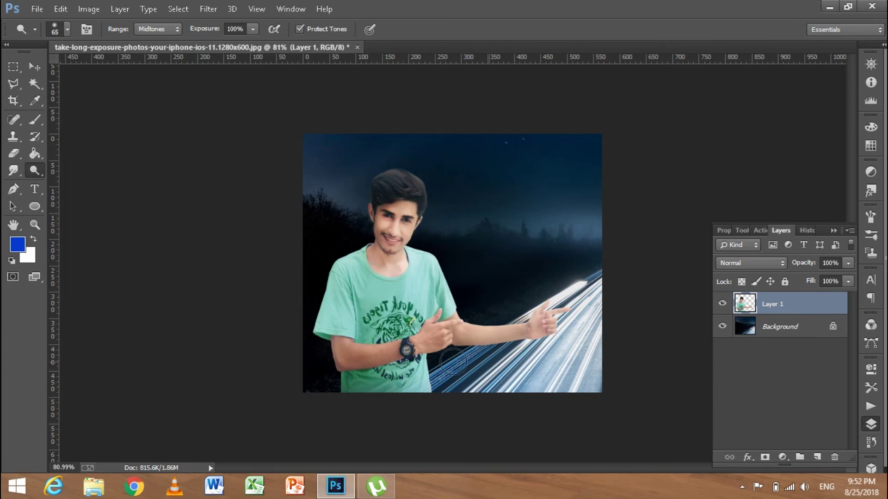
mouse_move(437, 337)
left_mouse_down()
mouse_move(442, 331)
mouse_move(352, 354)
mouse_move(335, 343)
left_mouse_up()
left_click_drag(464, 340, 559, 315)
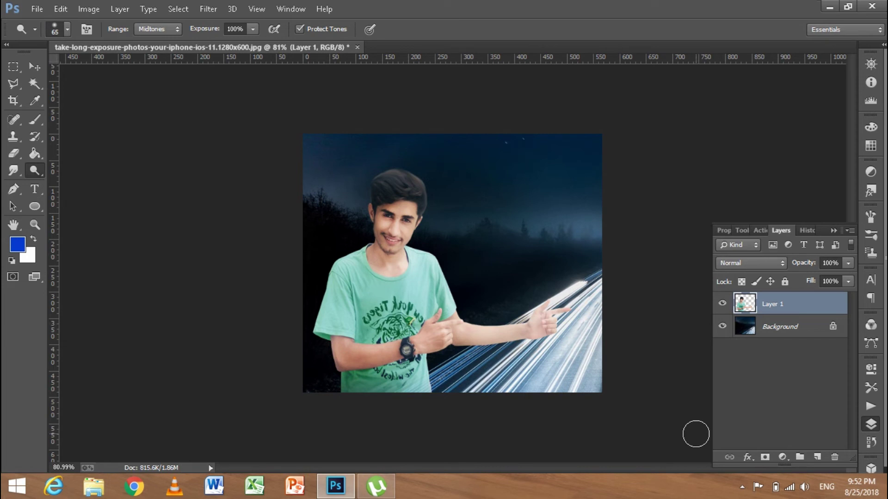
mouse_move(393, 244)
left_mouse_down()
mouse_move(400, 203)
mouse_move(379, 217)
mouse_move(395, 262)
left_mouse_up()
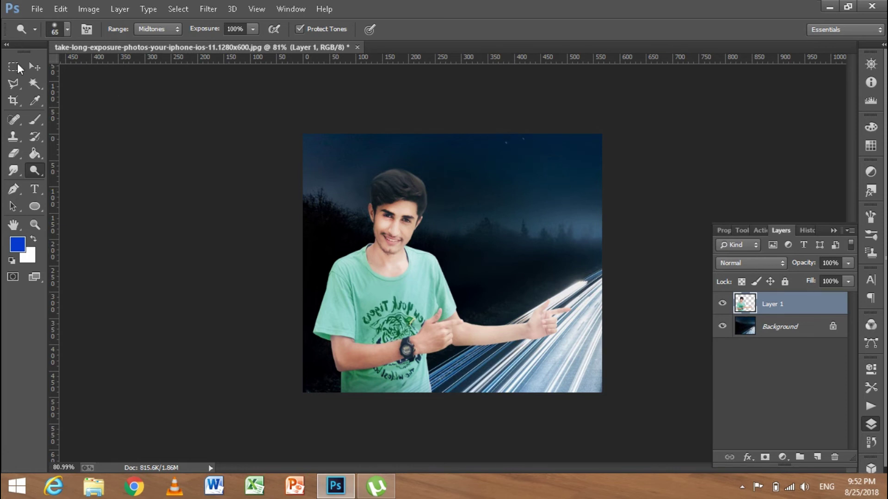
left_click(35, 67)
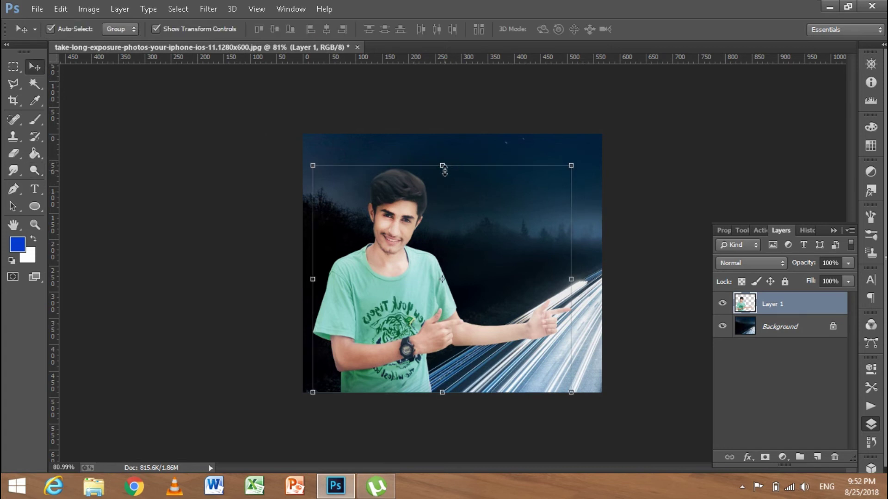
left_click_drag(442, 167, 447, 164)
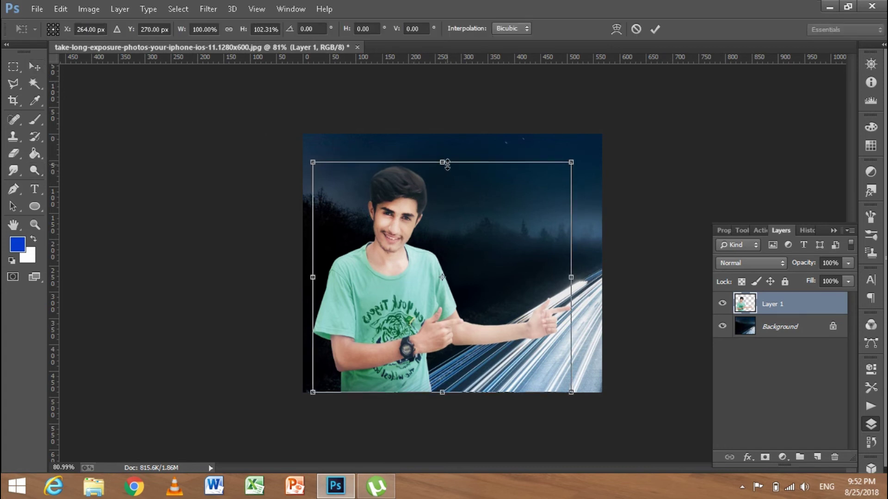
left_click(637, 29)
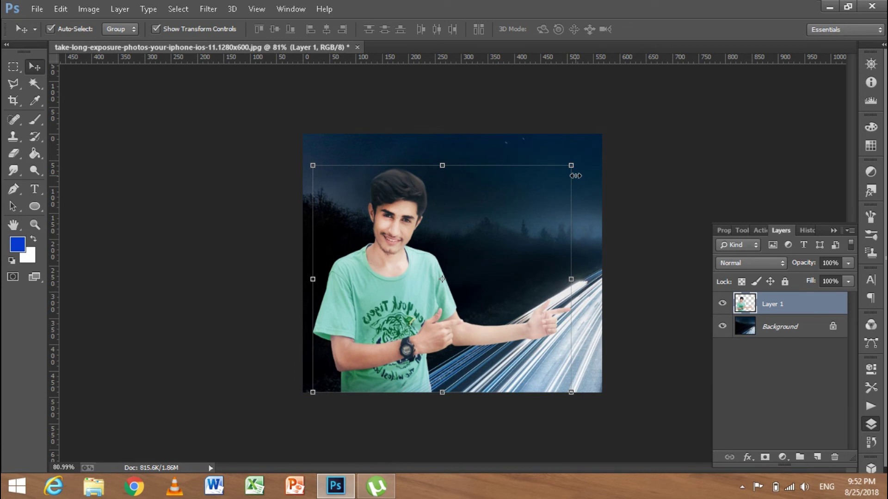